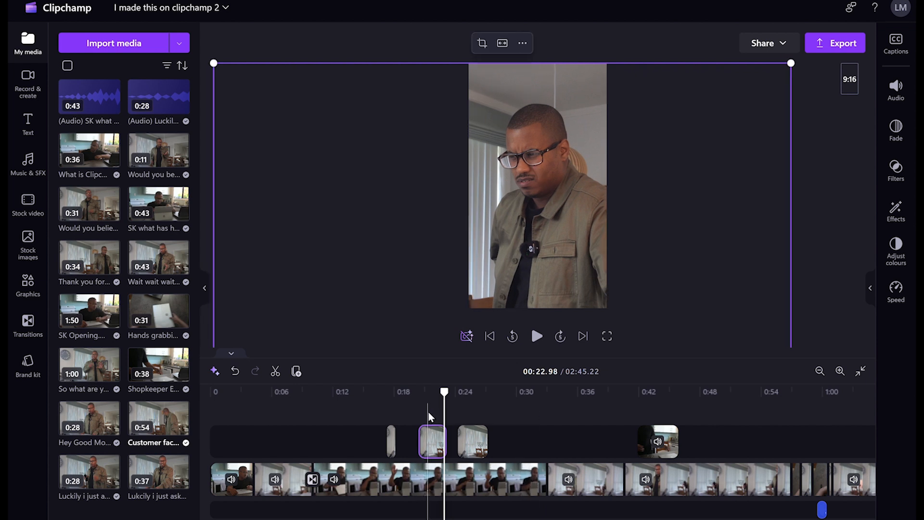
# Rewind to an earlier point in the timeline and play the edit from there
pyautogui.moveTo(445, 391); pyautogui.dragTo(369, 391)
pyautogui.click(535, 337)
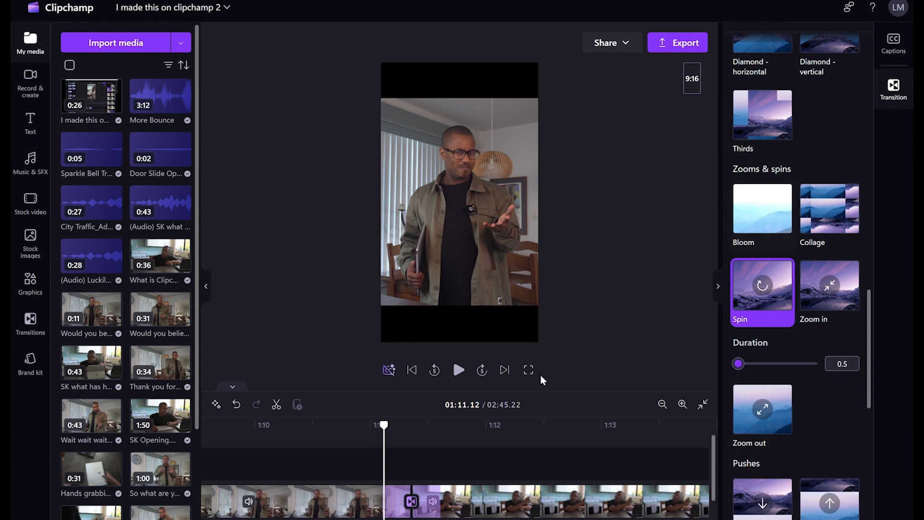
# Preview the Spin transition in playback, rewinding slightly to rewatch it
pyautogui.moveTo(383, 428); pyautogui.dragTo(350, 435)
pyautogui.click(458, 370)
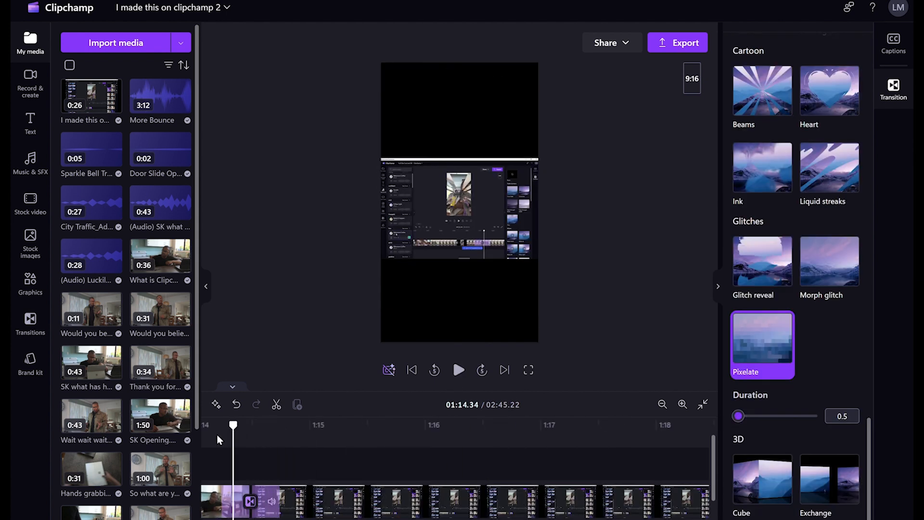
pyautogui.moveTo(217, 435); pyautogui.dragTo(234, 439)
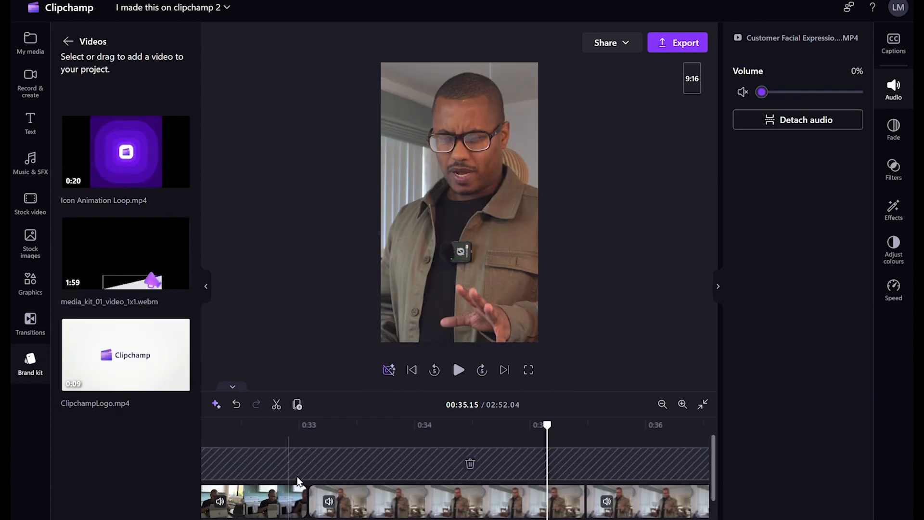
# Add a Cross fade transition at the cut between clips near 0:33
pyautogui.click(289, 476)
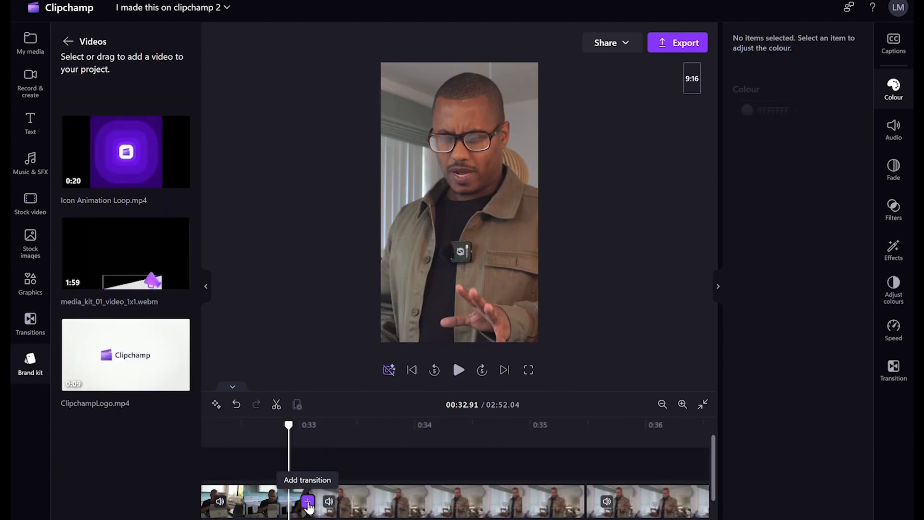
pyautogui.click(308, 501)
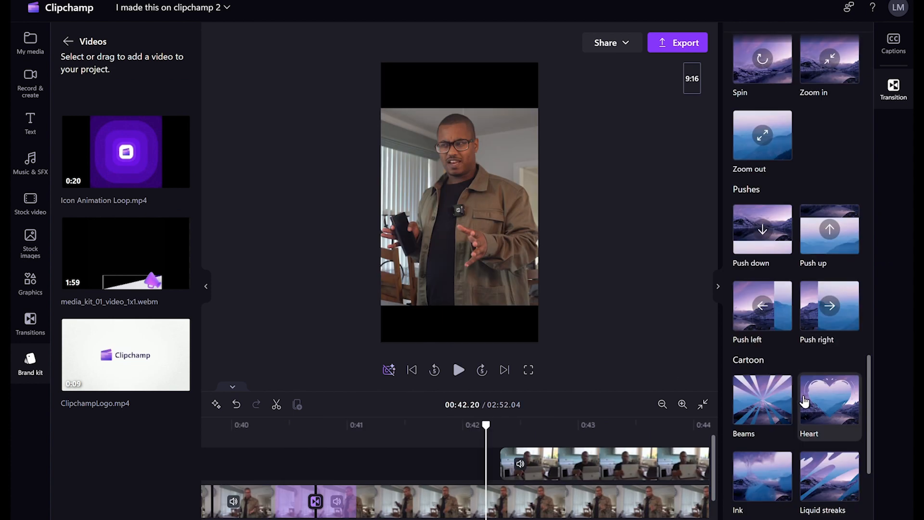
pyautogui.scroll(-5, 796, 389)
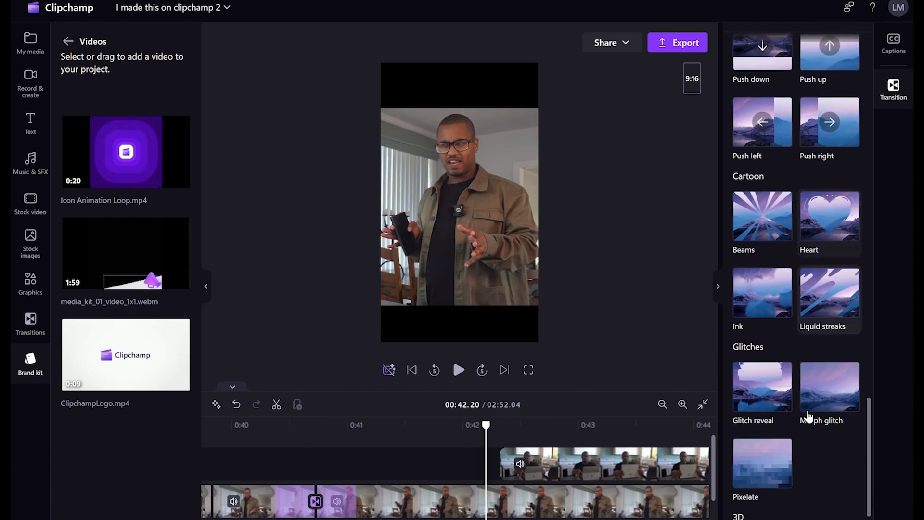
pyautogui.scroll(15, 803, 396)
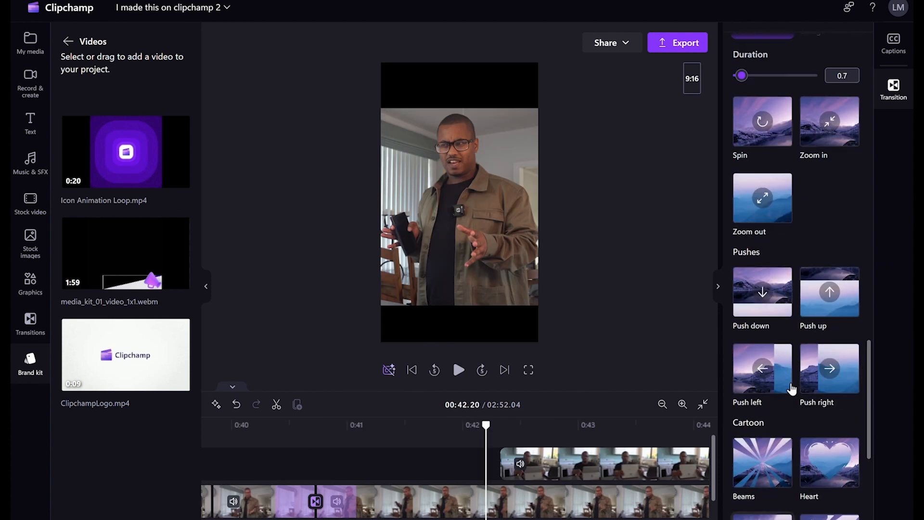
pyautogui.scroll(10, 809, 379)
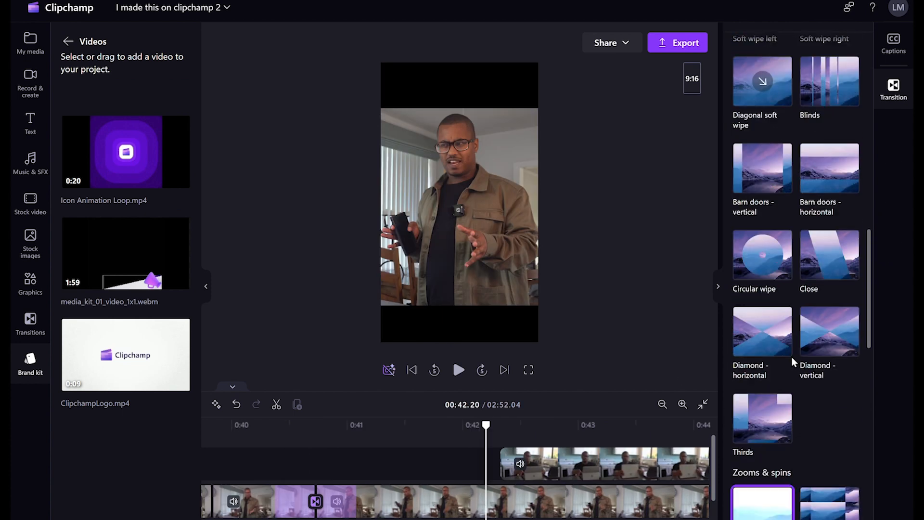
pyautogui.scroll(4, 799, 340)
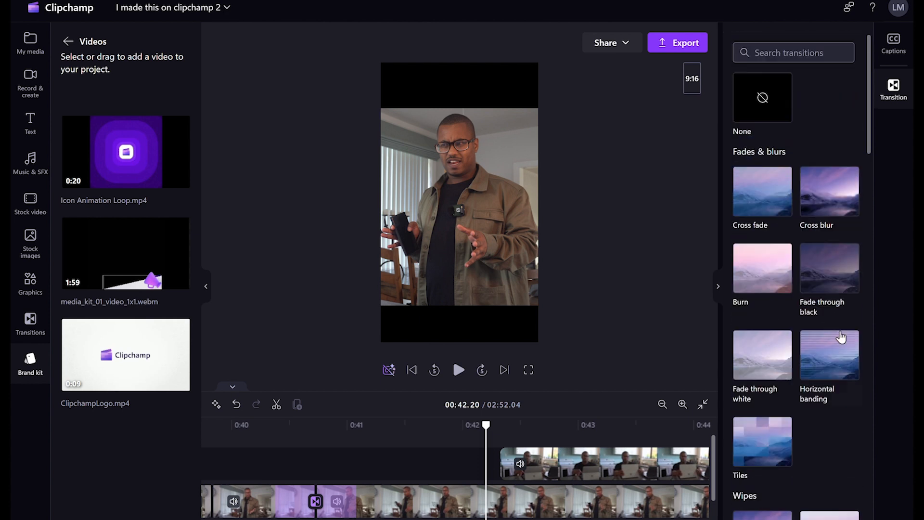
pyautogui.click(778, 212)
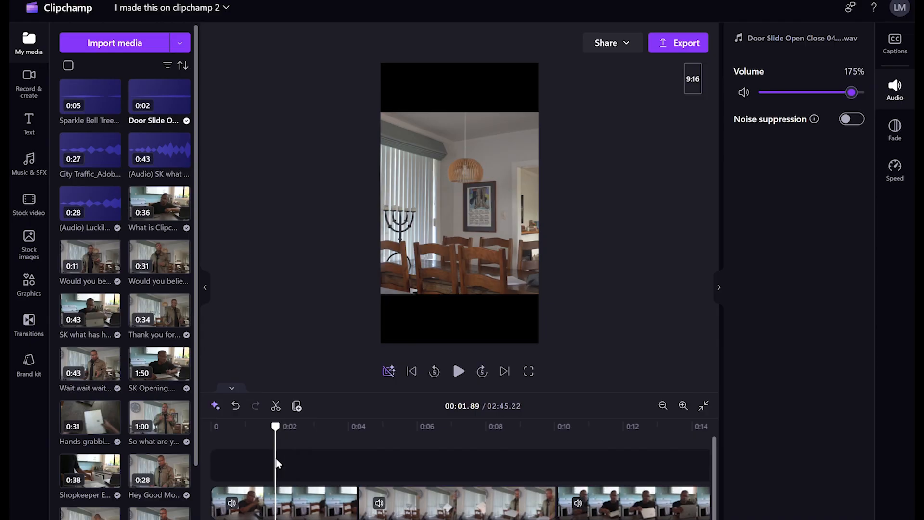
# Play back the edit to hear the door slide, city traffic and chime effects
pyautogui.click(458, 371)
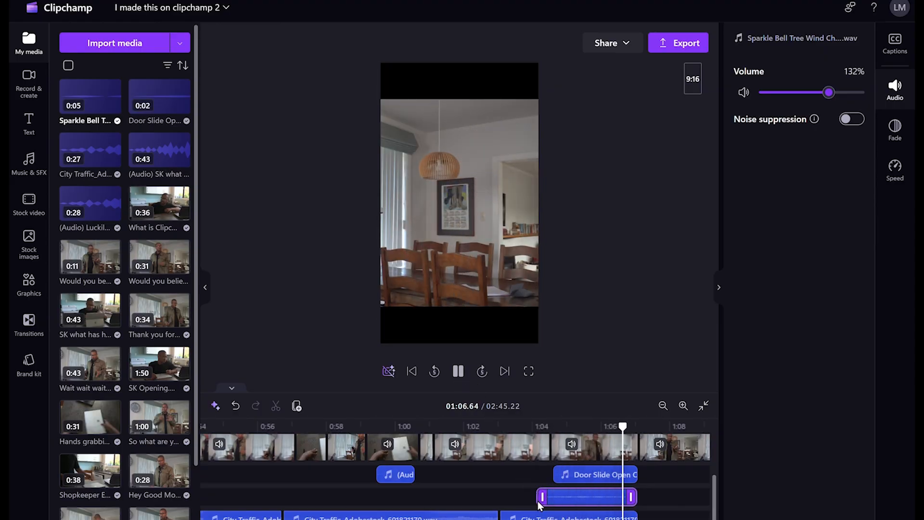
# Pause, then trim the sparkle bell chime's start in two passes so it begins around 1:05
pyautogui.click(461, 374)
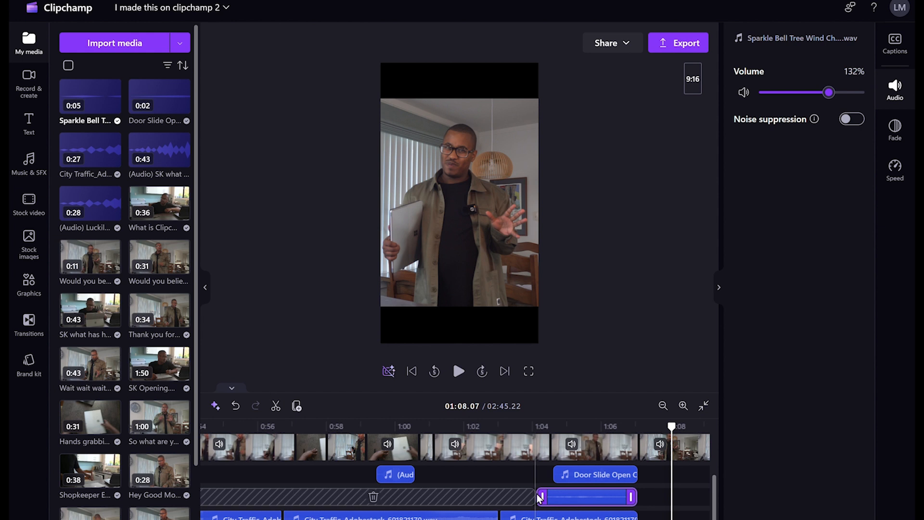
pyautogui.moveTo(539, 504); pyautogui.dragTo(560, 501)
pyautogui.click(458, 372)
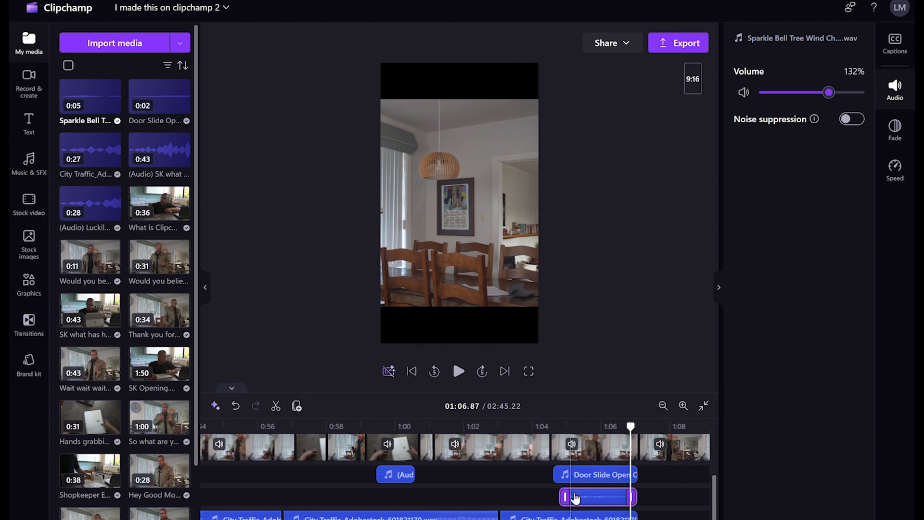
pyautogui.moveTo(563, 496); pyautogui.dragTo(585, 495)
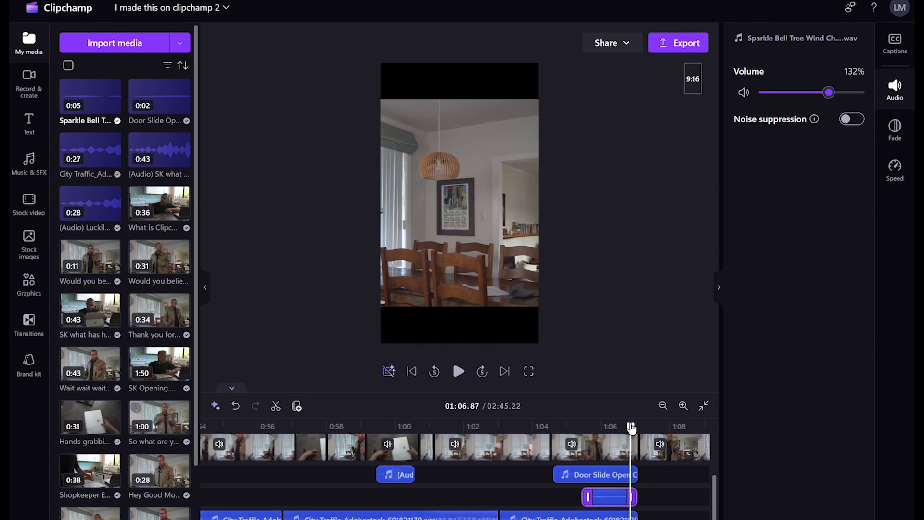
pyautogui.moveTo(549, 495)
# Scroll down through the music library's mood groups, such as Energetic, rhythmic and Upbeat
pyautogui.hscroll(-8, 389, 475)
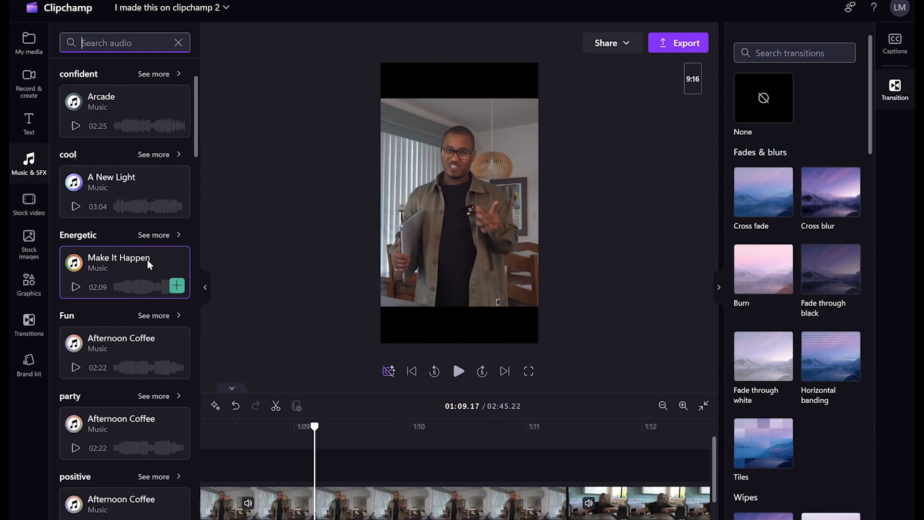
pyautogui.scroll(-3, 147, 267)
pyautogui.scroll(-3, 111, 236)
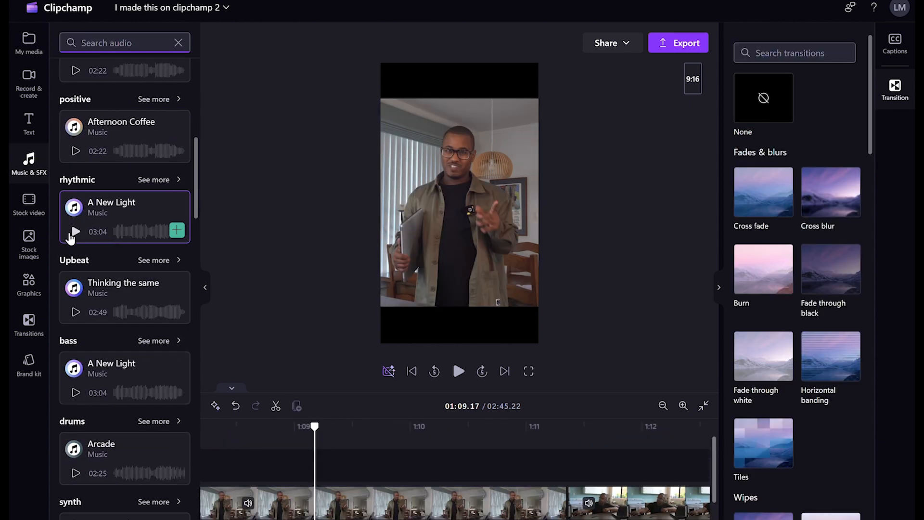
pyautogui.scroll(-6, 70, 236)
pyautogui.scroll(-6, 84, 267)
pyautogui.scroll(-3, 107, 271)
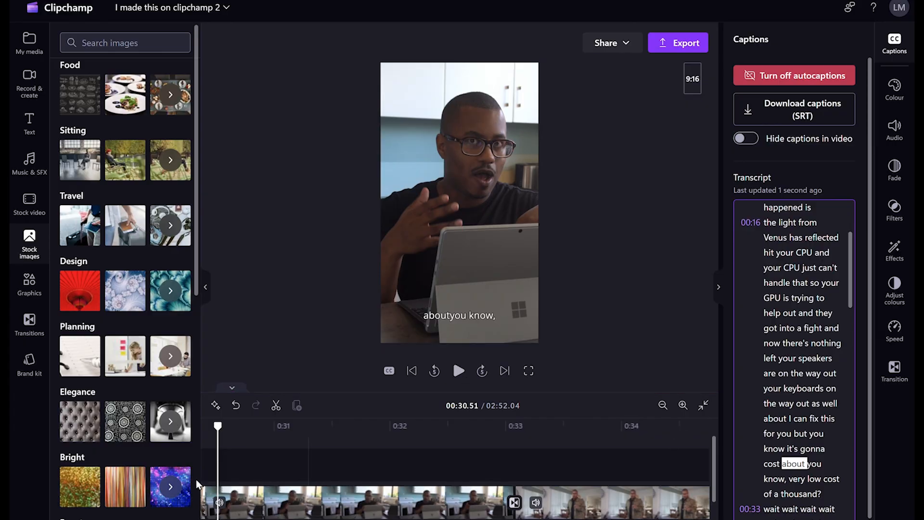
# Replay the captioned passage and locate the word 'about' in the transcript
pyautogui.moveTo(217, 432); pyautogui.dragTo(202, 430)
pyautogui.click(459, 371)
pyautogui.click(459, 371)
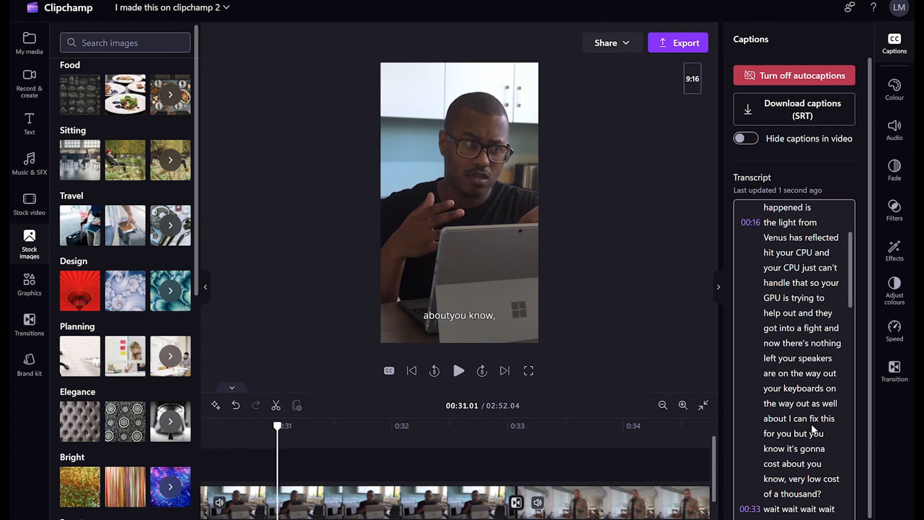
pyautogui.click(807, 464)
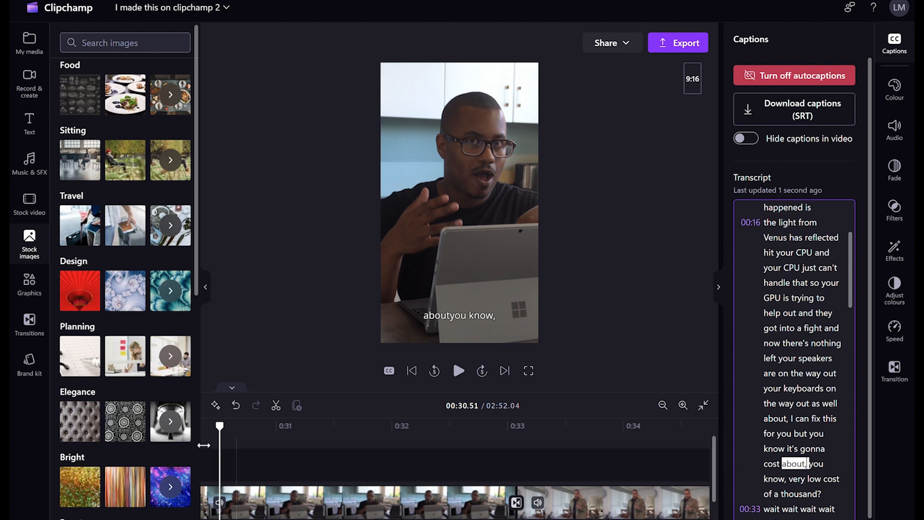
# Rewind before the edited words and replay to check the corrected 'about,' captions
pyautogui.moveTo(296, 519); pyautogui.dragTo(292, 519)
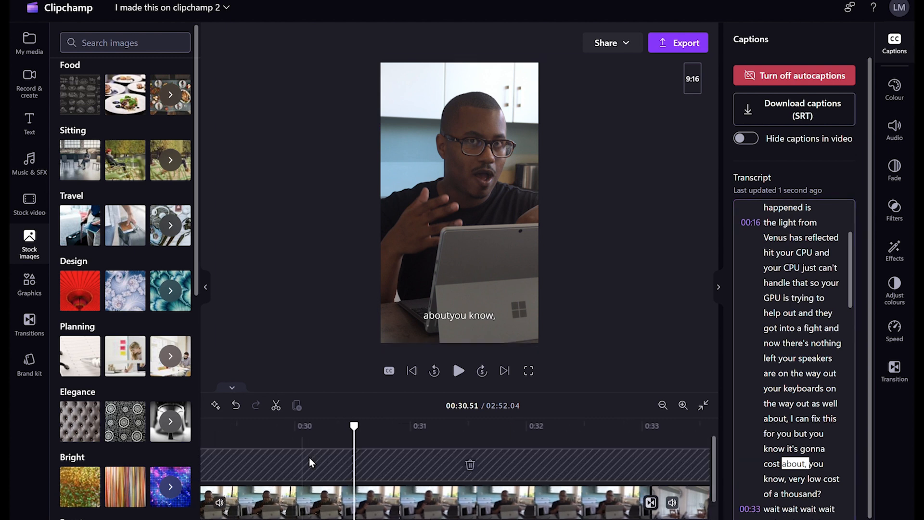
pyautogui.click(293, 427)
pyautogui.click(458, 372)
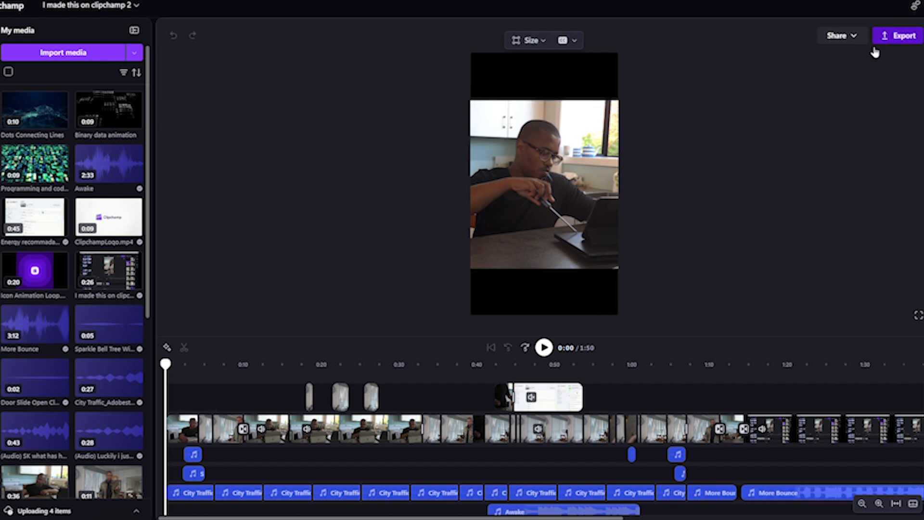
# Bring up the Export video dialog from the top-right Export button
pyautogui.click(883, 42)
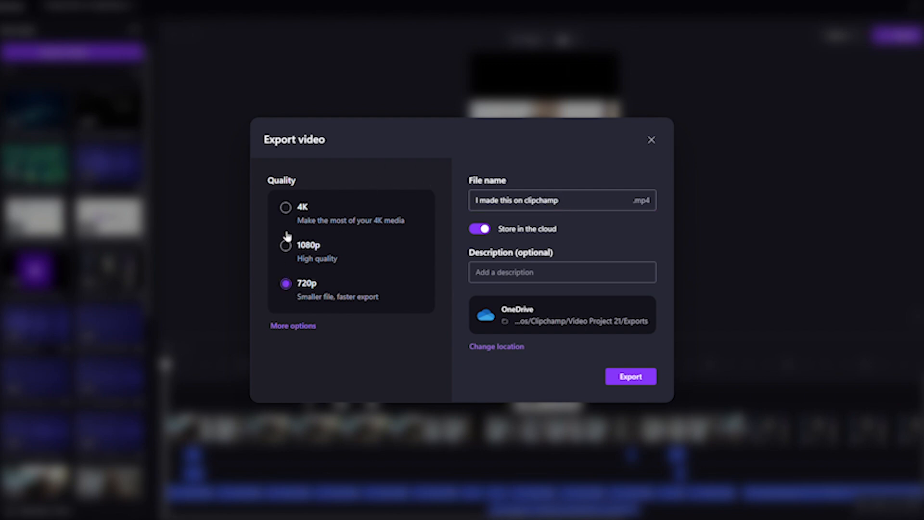
# Expand the extra quality options, choose the export quality, and keep Store in the cloud on
pyautogui.click(304, 328)
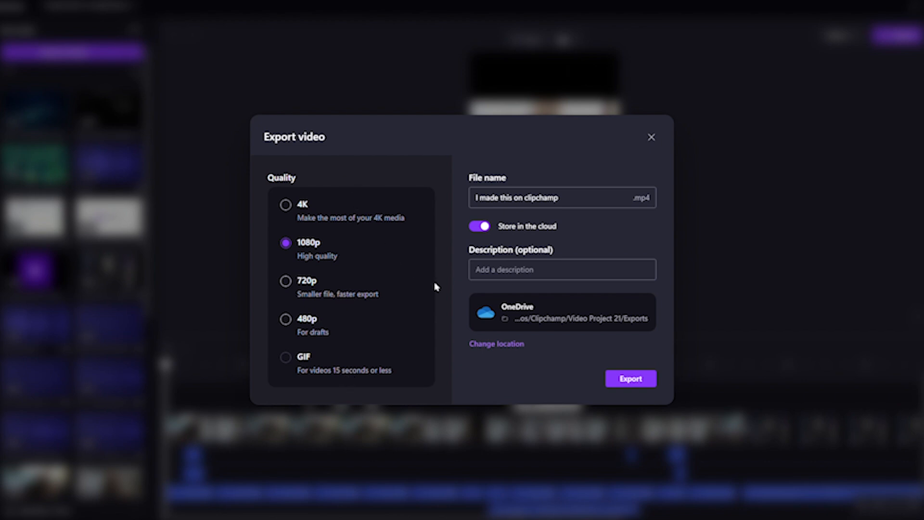
pyautogui.click(483, 226)
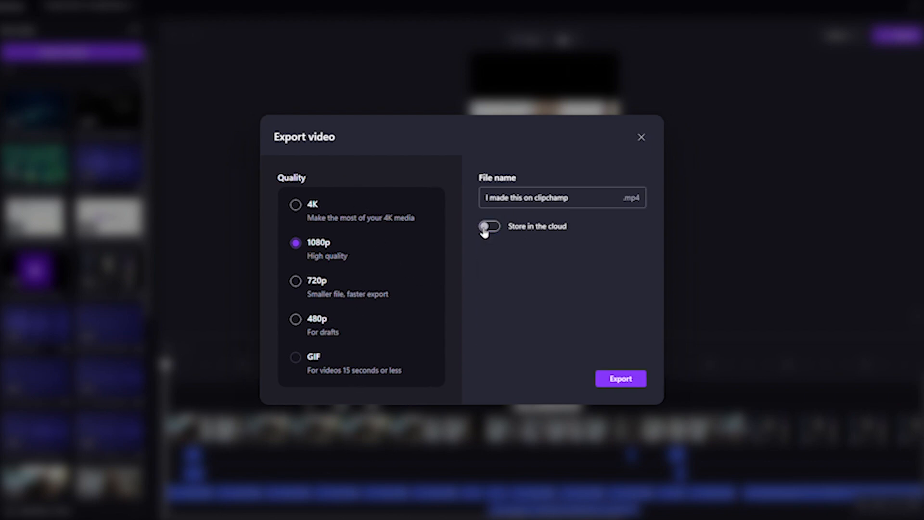
pyautogui.click(483, 226)
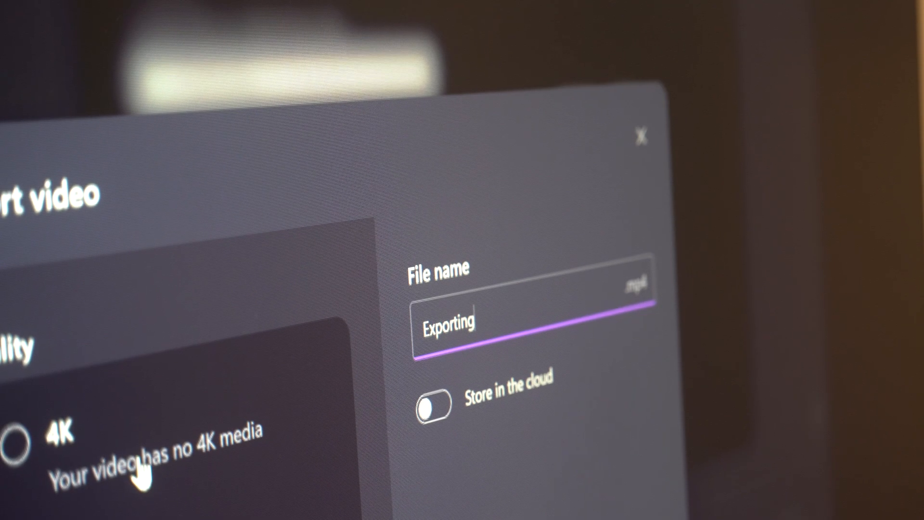
pyautogui.click(19, 445)
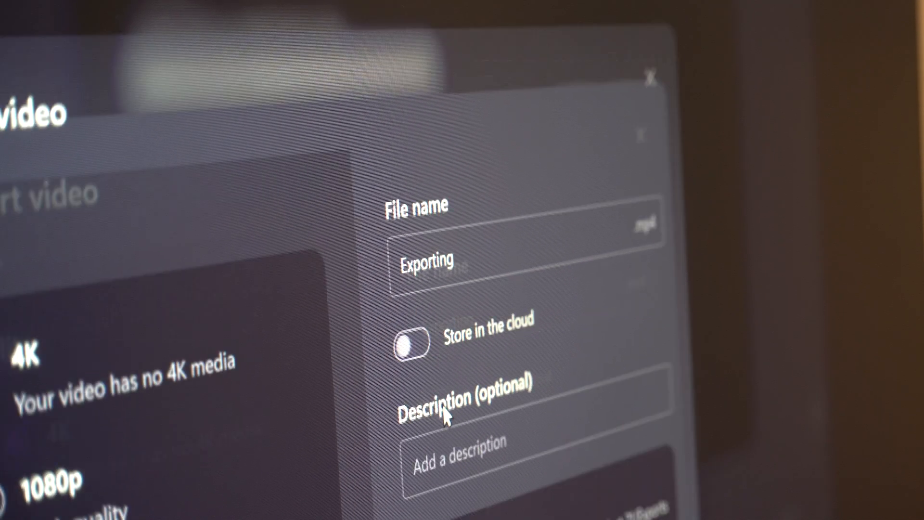
pyautogui.click(433, 405)
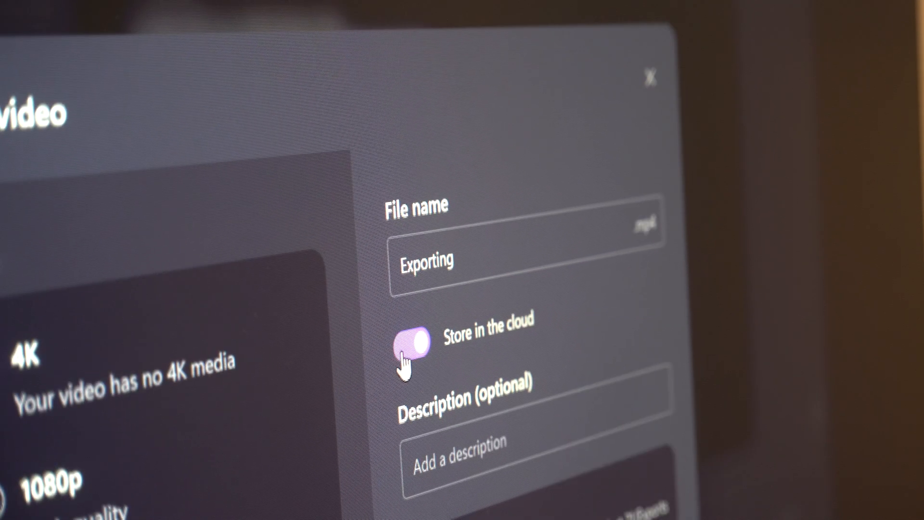